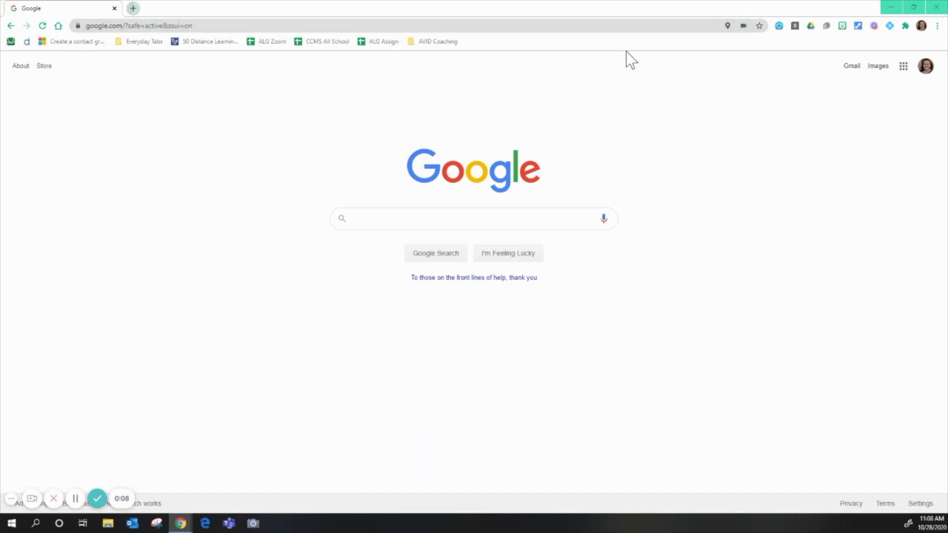
- Load classroom.relay.school in Chrome, fixing the mistyped domain ending along the way
{"action": "left_click", "coordinate": [596, 26]}
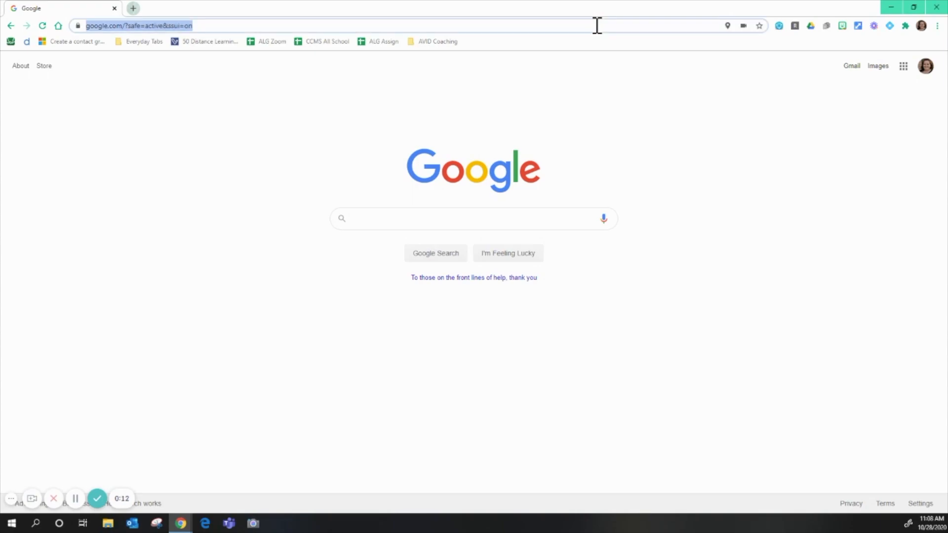
{"action": "type", "text": "cl"}
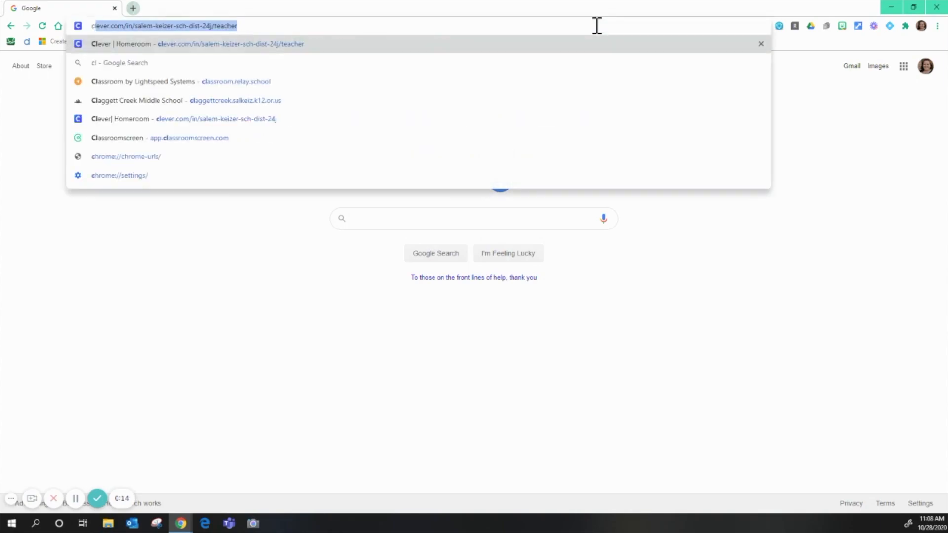
{"action": "type", "text": "assroom.relay.co"}
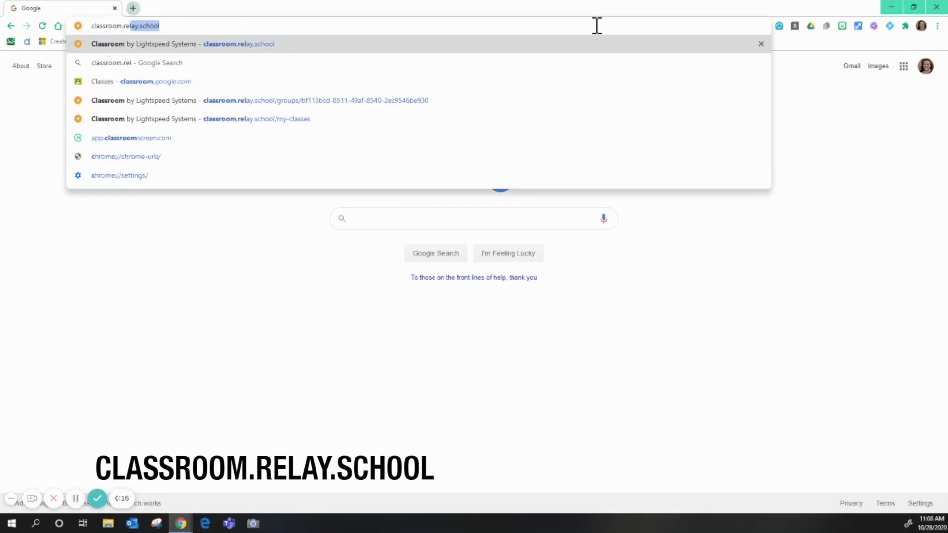
{"action": "key", "text": "BackSpace"}
{"action": "key", "text": "BackSpace"}
{"action": "type", "text": "school"}
{"action": "key", "text": "Return"}
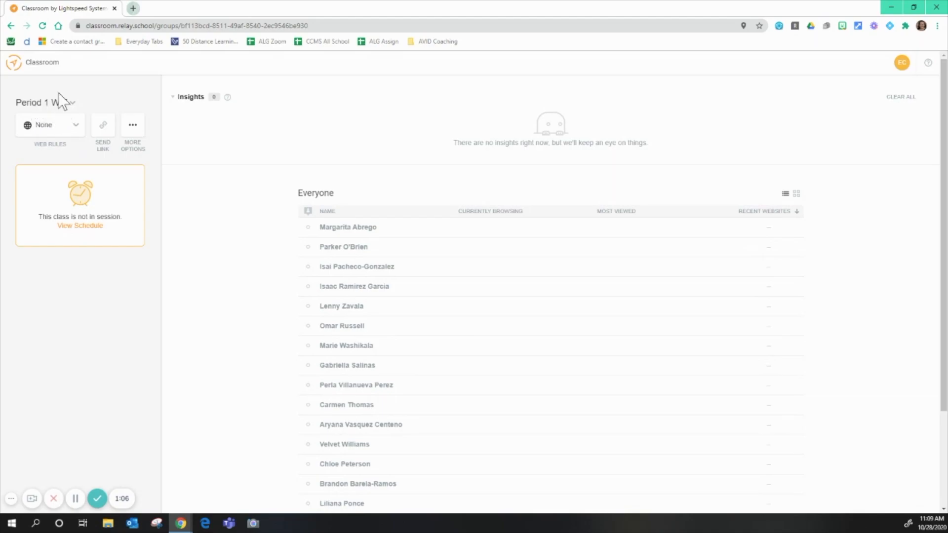
- Open the Manage classes page, glancing at Period 1 W/F's options and the current/hidden filter
{"action": "left_click", "coordinate": [65, 104]}
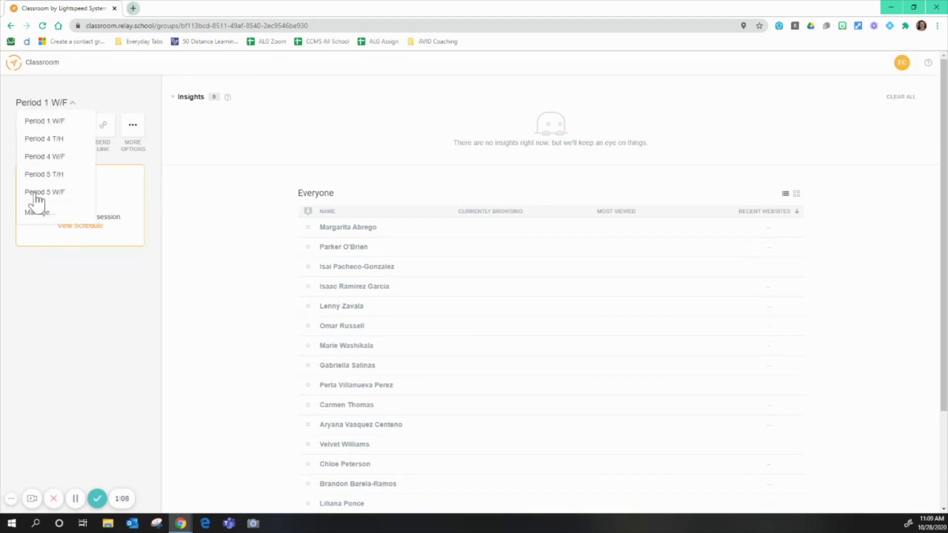
{"action": "left_click", "coordinate": [35, 213]}
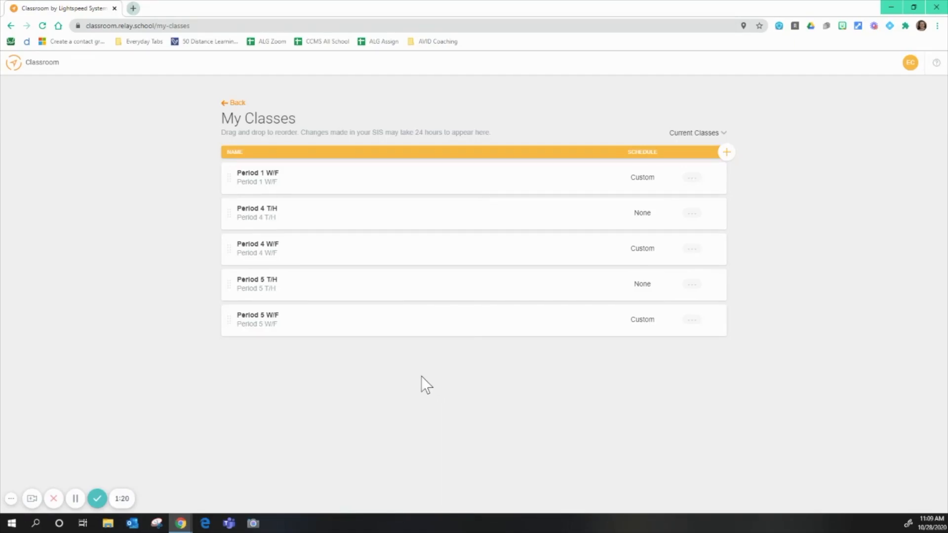
{"action": "left_click", "coordinate": [694, 181]}
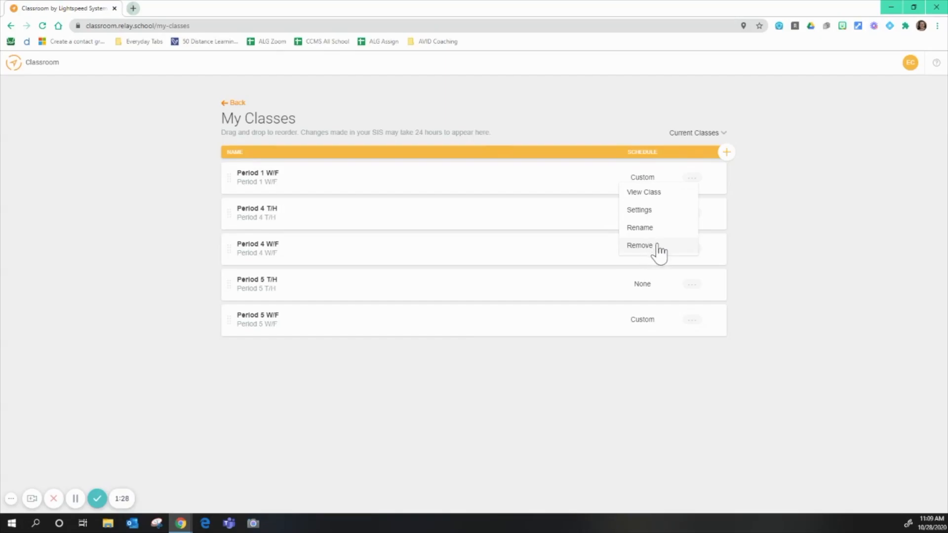
{"action": "left_click", "coordinate": [692, 178]}
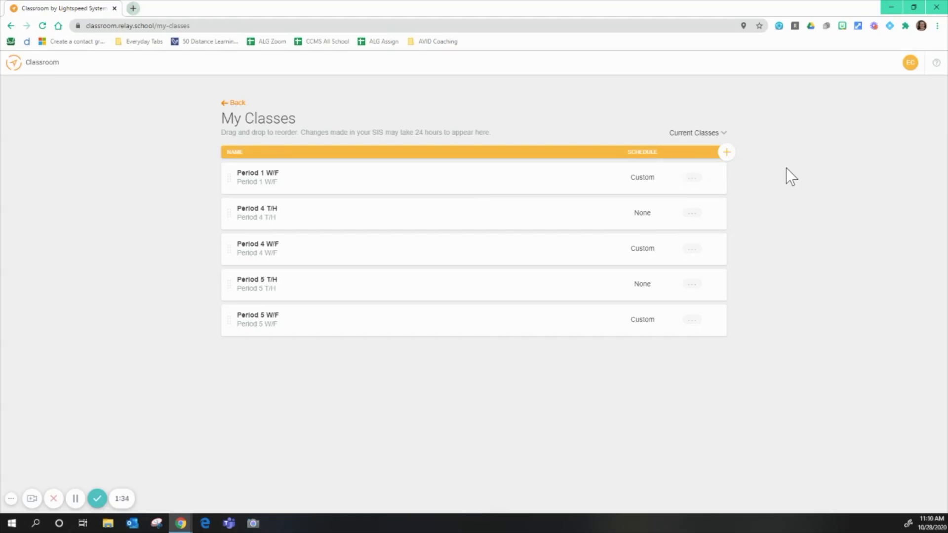
{"action": "left_click", "coordinate": [721, 133]}
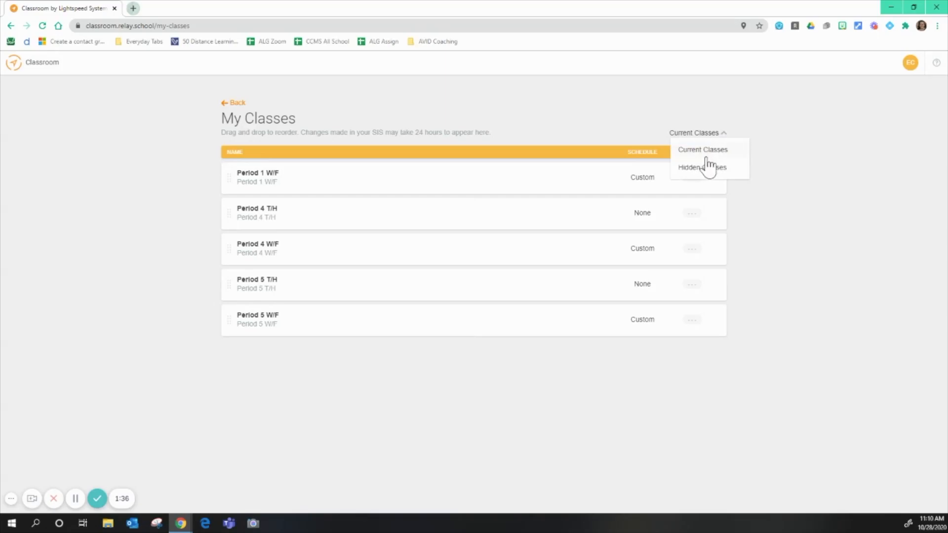
{"action": "left_click", "coordinate": [719, 132]}
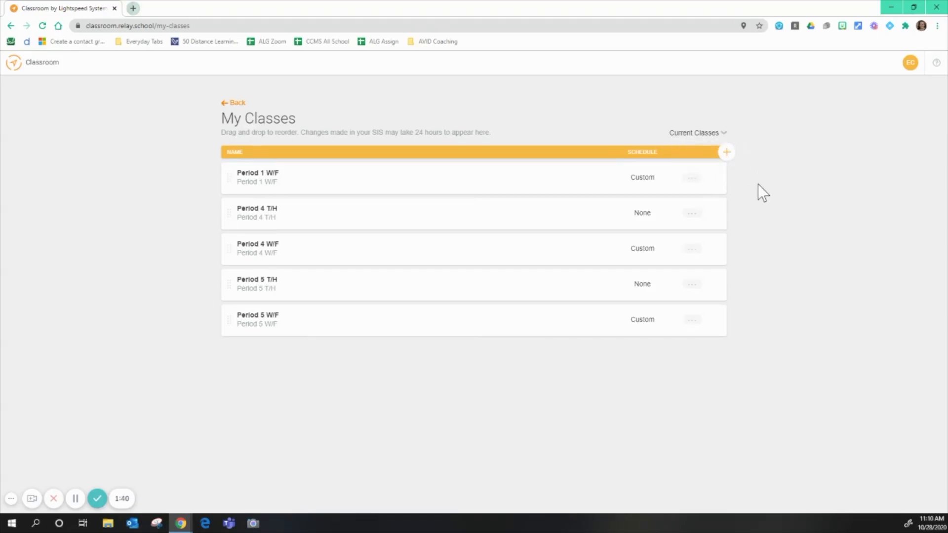
{"action": "left_click", "coordinate": [726, 153]}
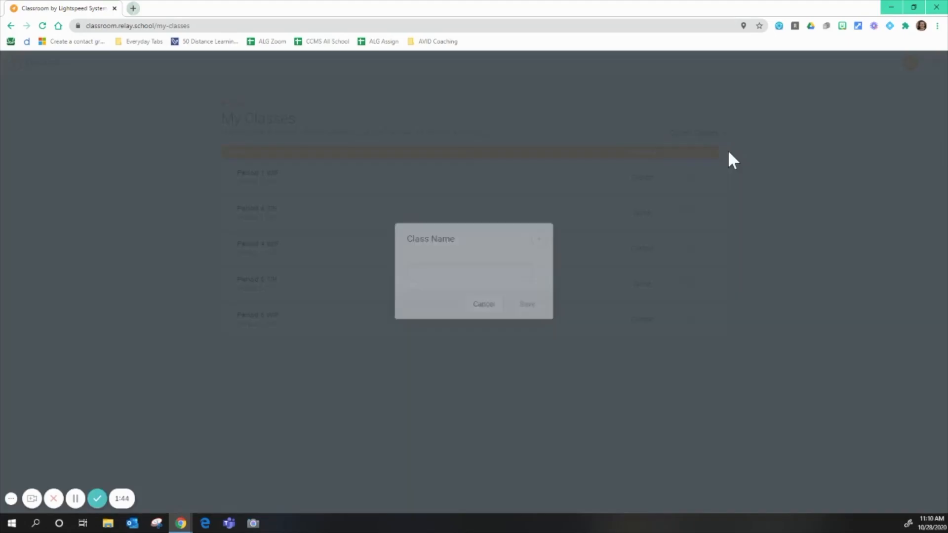
{"action": "left_click", "coordinate": [434, 285]}
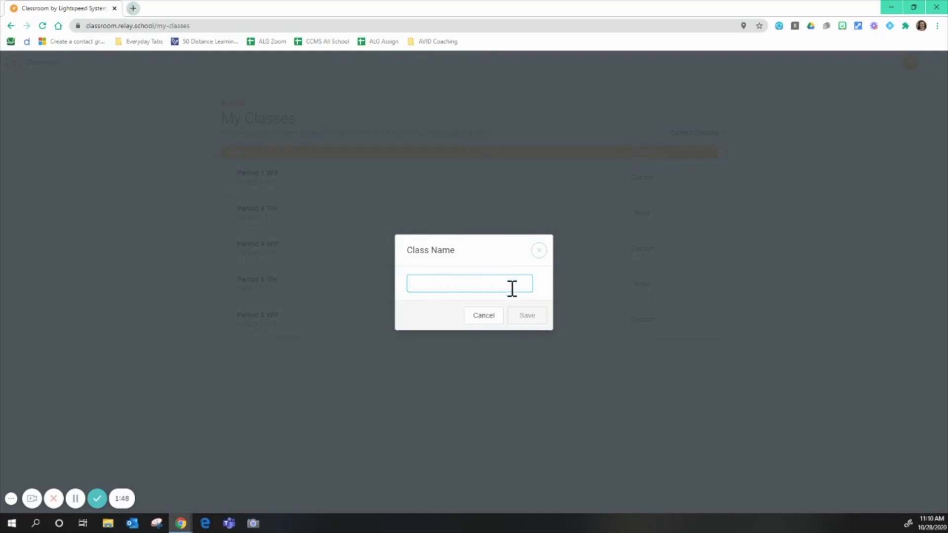
{"action": "left_click", "coordinate": [489, 320]}
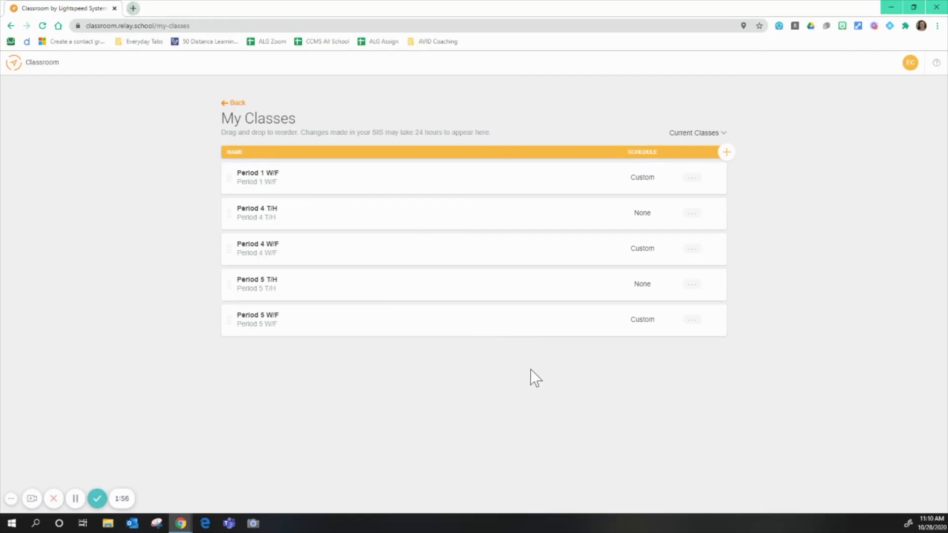
- Open the Period 5 W/F class via View Class and expand its More Options menu
{"action": "left_click", "coordinate": [691, 320]}
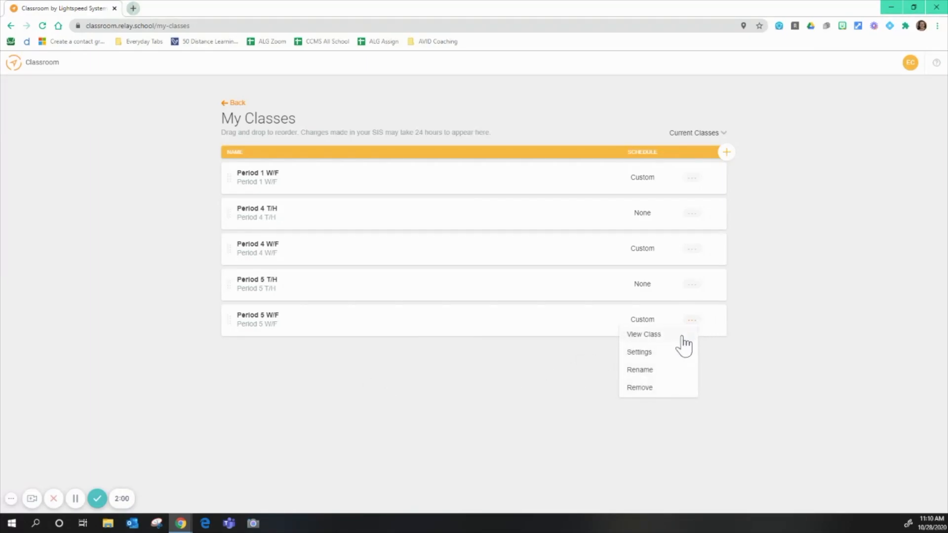
{"action": "left_click", "coordinate": [684, 336]}
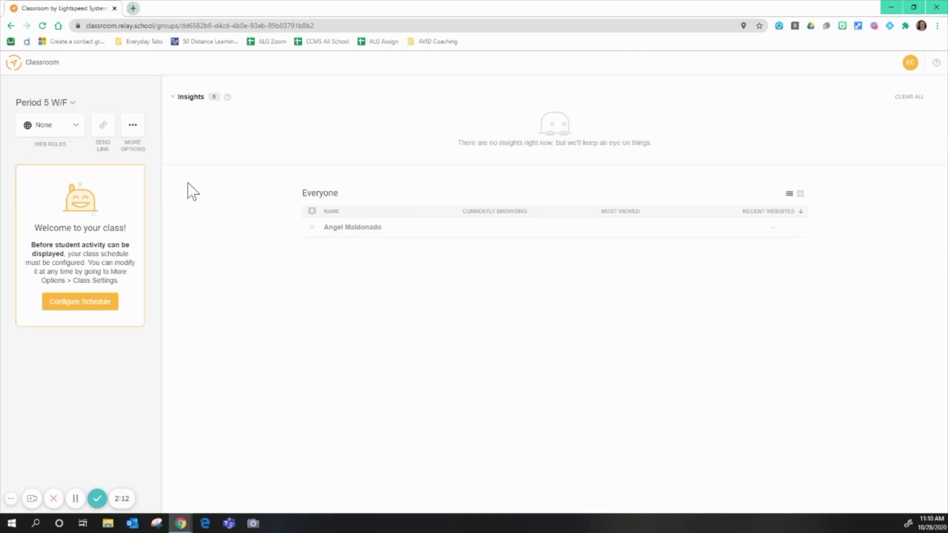
{"action": "left_click", "coordinate": [134, 130]}
- Schedule Period 5 W/F for Tuesday–Friday, 11:00 AM to 12:00 PM, and save the settings
{"action": "left_click", "coordinate": [113, 193]}
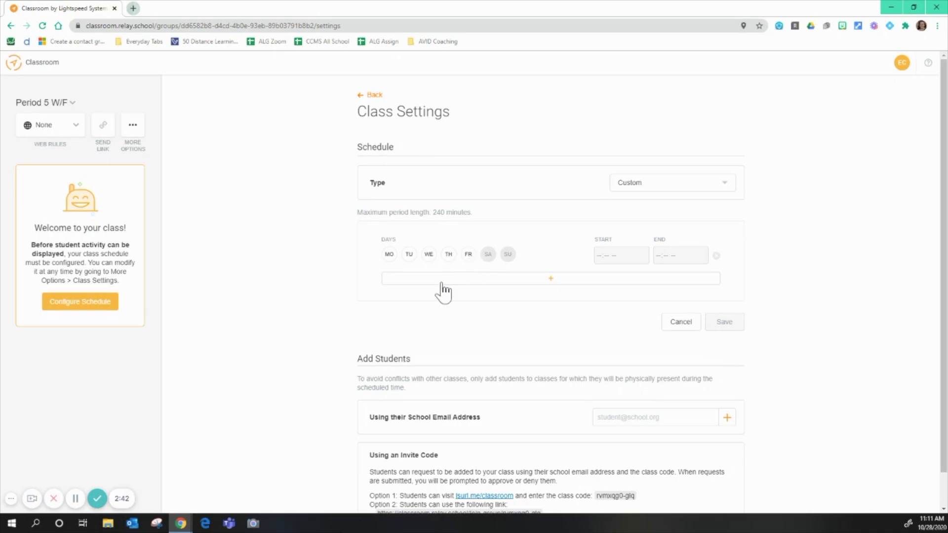
{"action": "left_click", "coordinate": [410, 254]}
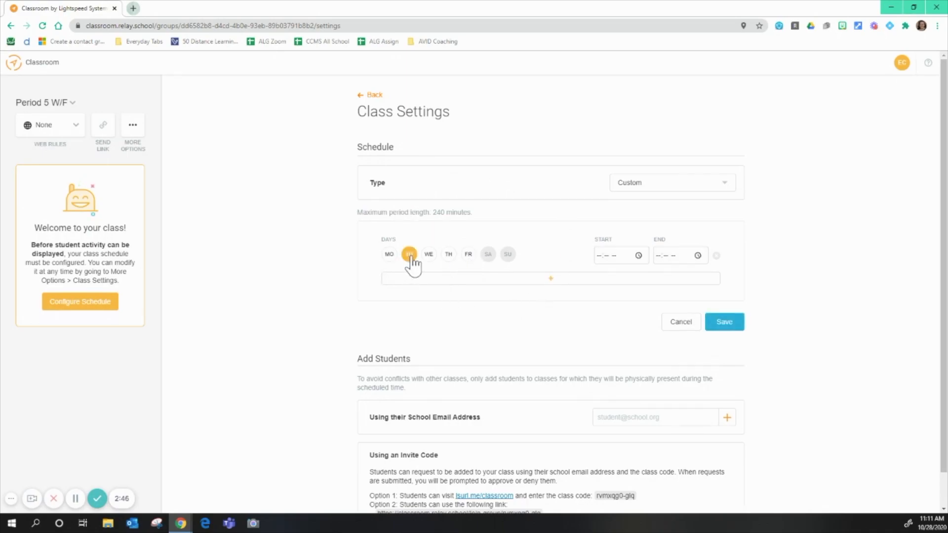
{"action": "left_click", "coordinate": [449, 255]}
{"action": "left_click", "coordinate": [466, 254]}
{"action": "left_click", "coordinate": [601, 256]}
{"action": "type", "text": "11:-- --"}
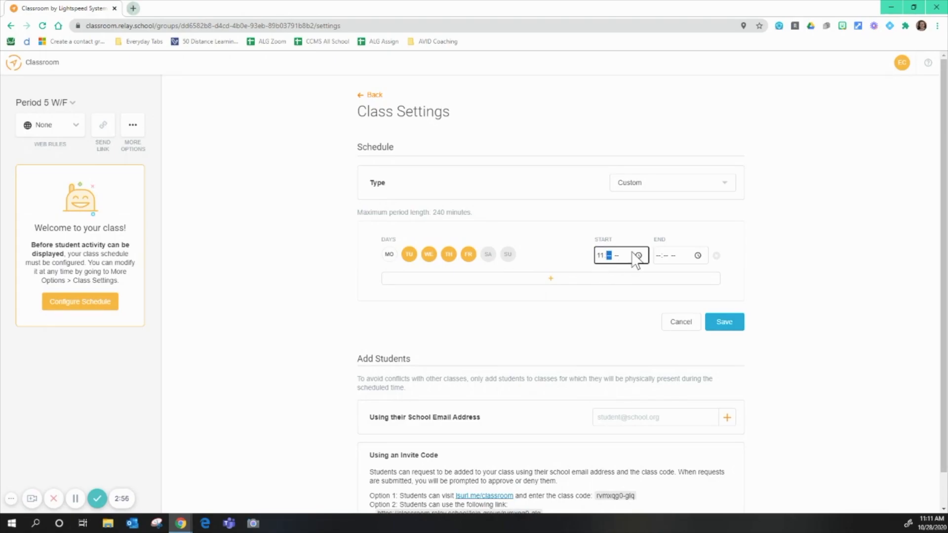
{"action": "type", "text": "00a"}
{"action": "left_click", "coordinate": [664, 259]}
{"action": "type", "text": "12:-- --"}
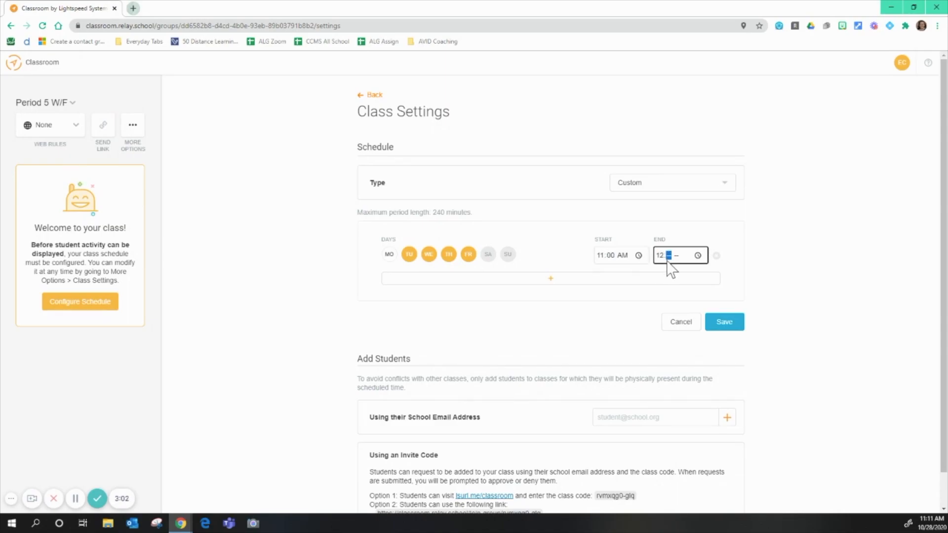
{"action": "type", "text": "00p"}
{"action": "left_click", "coordinate": [720, 323]}
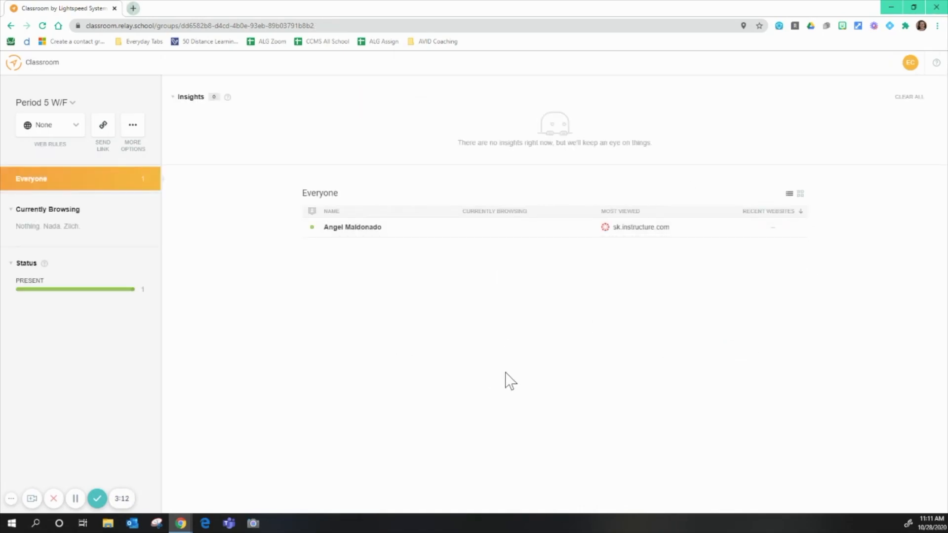
- In Class Settings, add a student by their school email address and save the class
{"action": "left_click", "coordinate": [134, 127]}
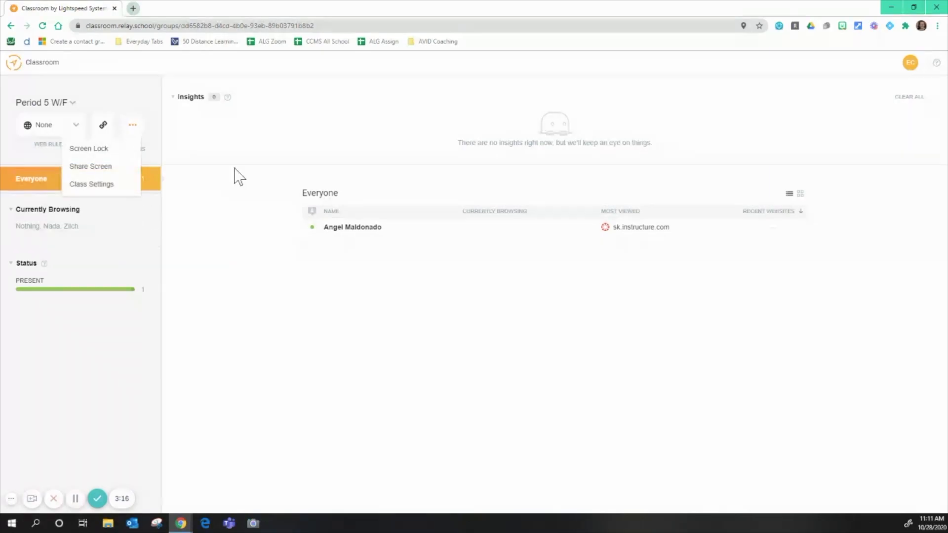
{"action": "left_click", "coordinate": [100, 189]}
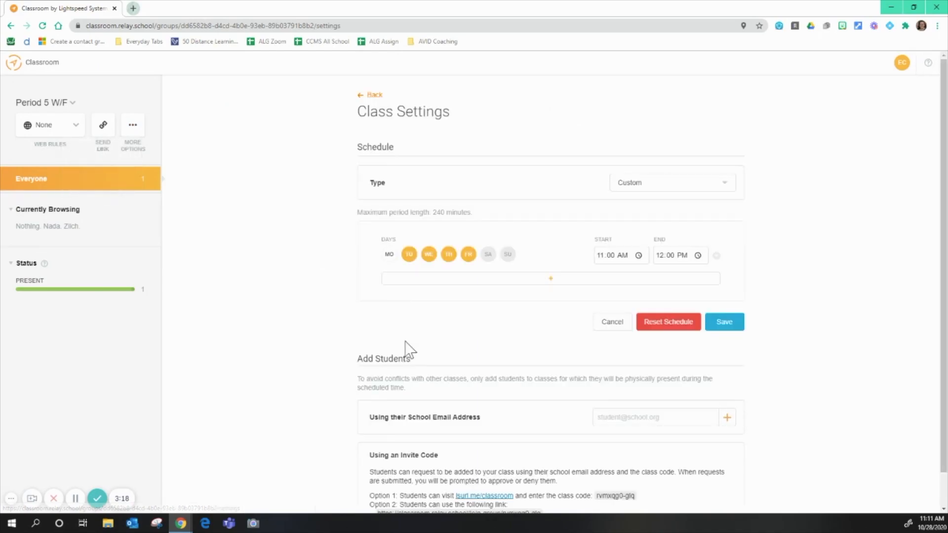
{"action": "scroll", "coordinate": [802, 395], "scroll_direction": "down", "scroll_amount": 1}
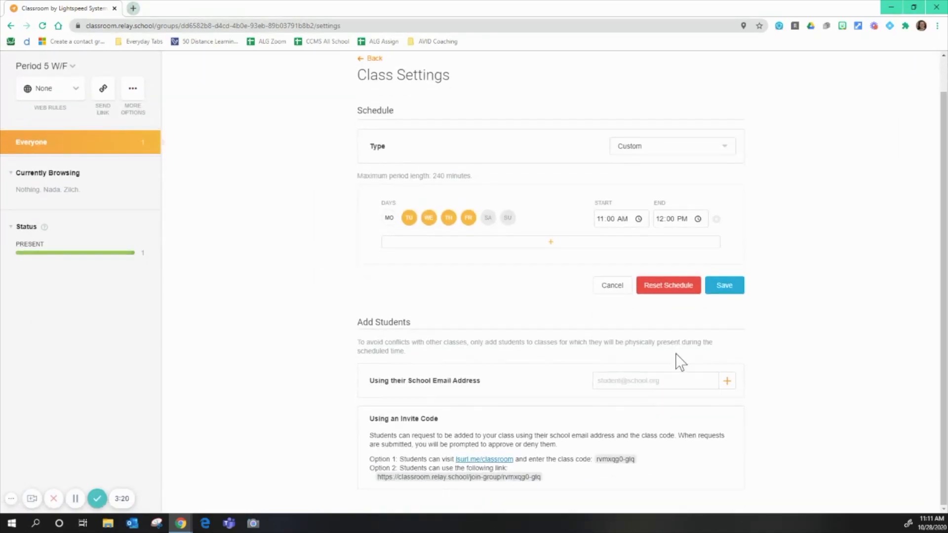
{"action": "left_click", "coordinate": [609, 380]}
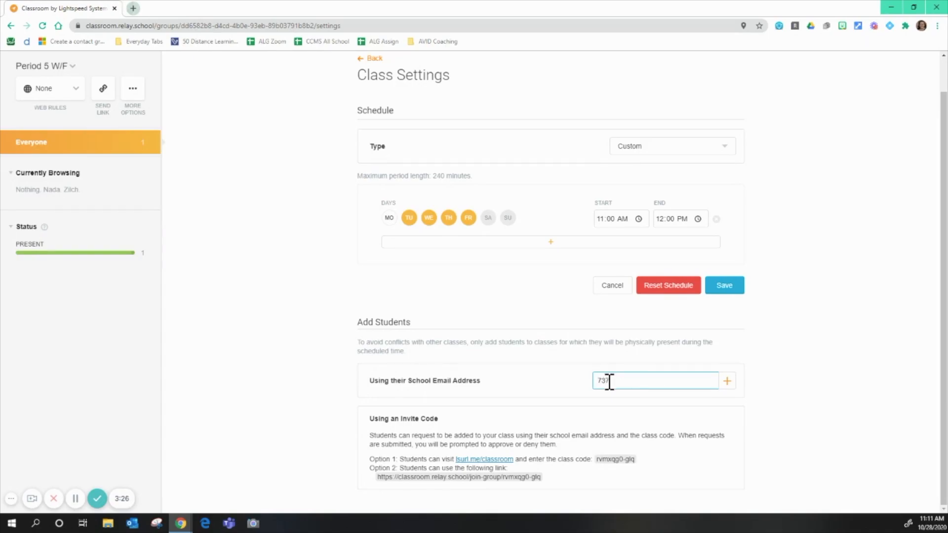
{"action": "left_click", "coordinate": [726, 381]}
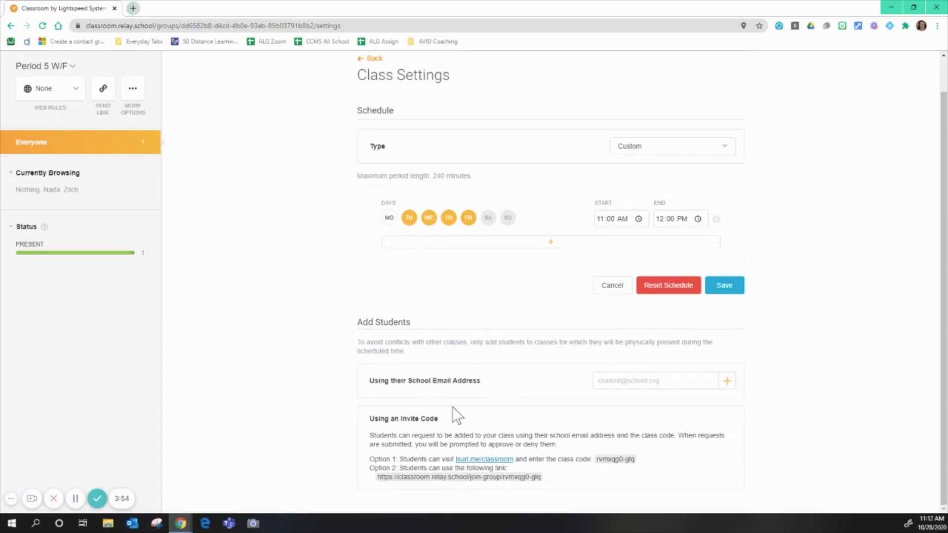
{"action": "left_click", "coordinate": [135, 94]}
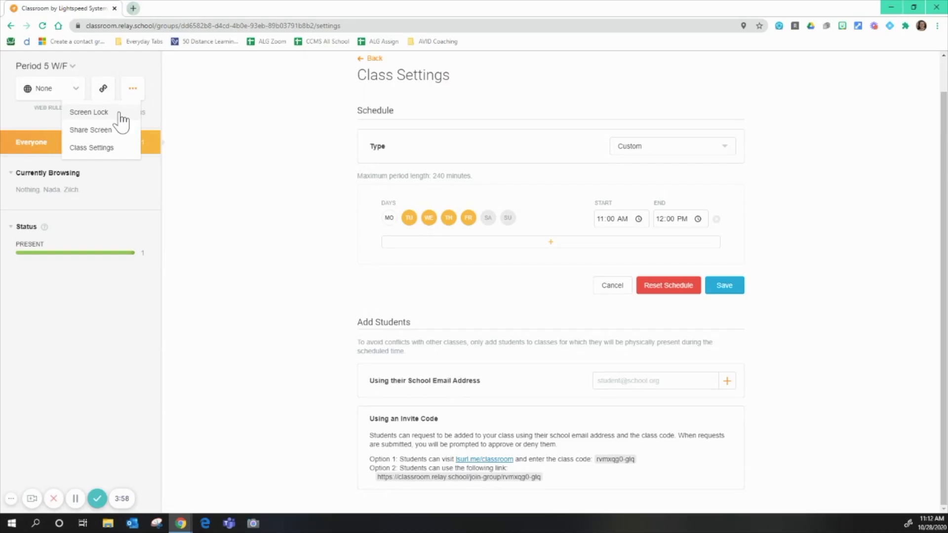
{"action": "left_click", "coordinate": [138, 89]}
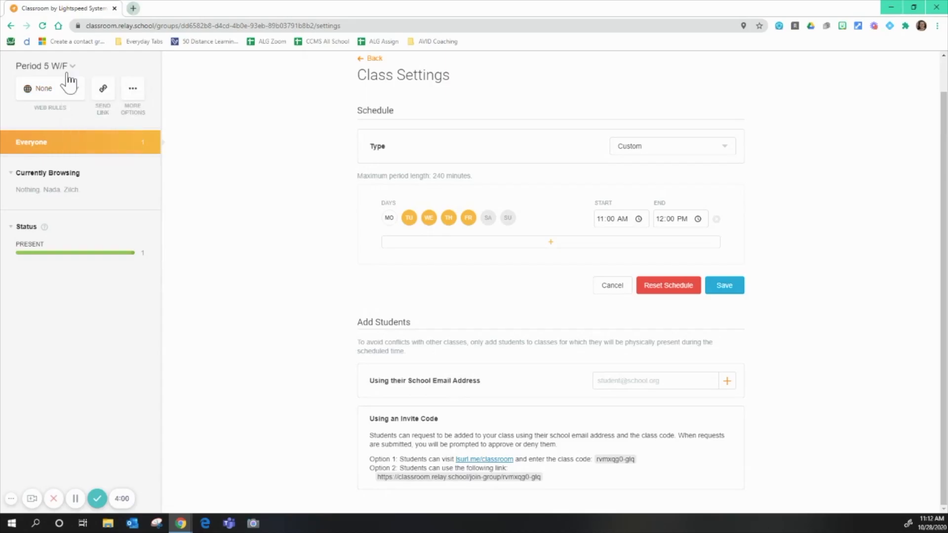
{"action": "left_click", "coordinate": [729, 291]}
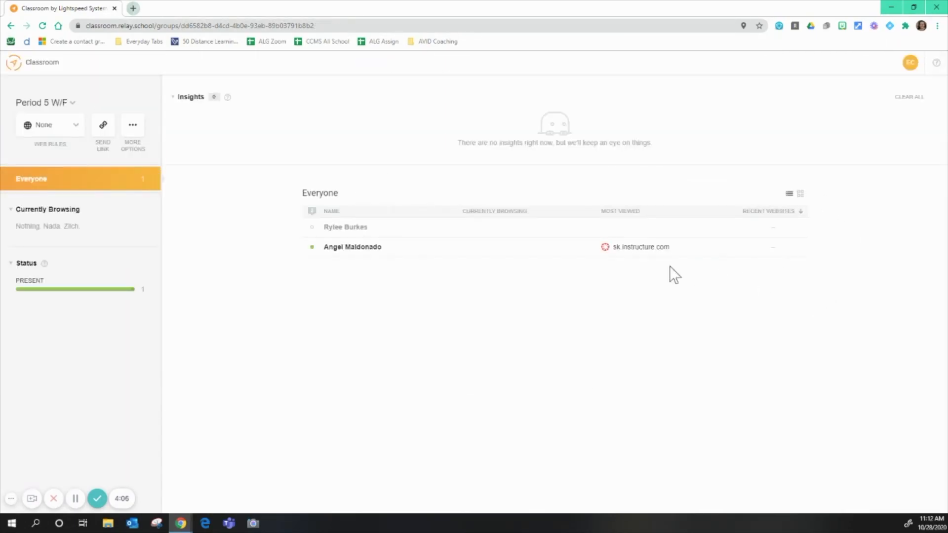
- Open the present student's details, check open tabs, then show their October 27, 2020 browsing history
{"action": "left_click", "coordinate": [353, 252]}
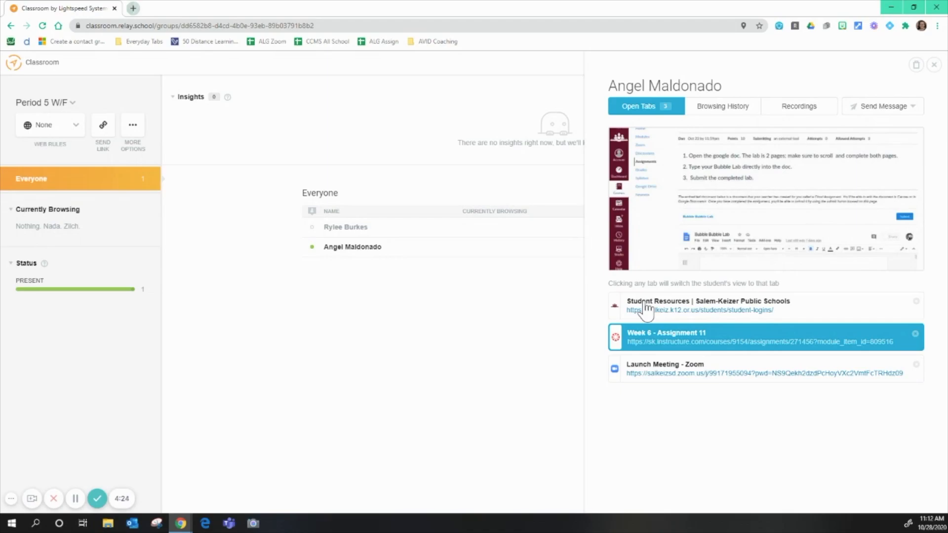
{"action": "left_click", "coordinate": [733, 110]}
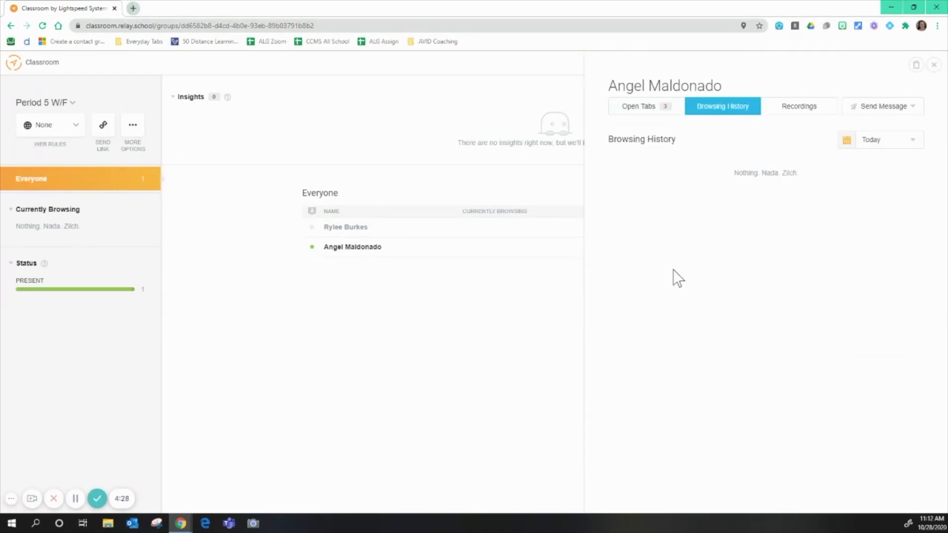
{"action": "left_click", "coordinate": [894, 141]}
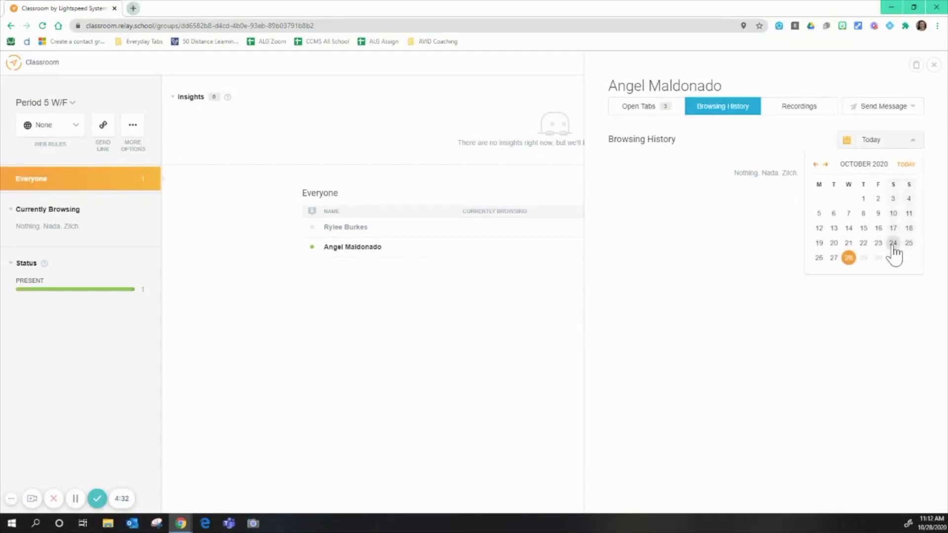
{"action": "left_click", "coordinate": [834, 258]}
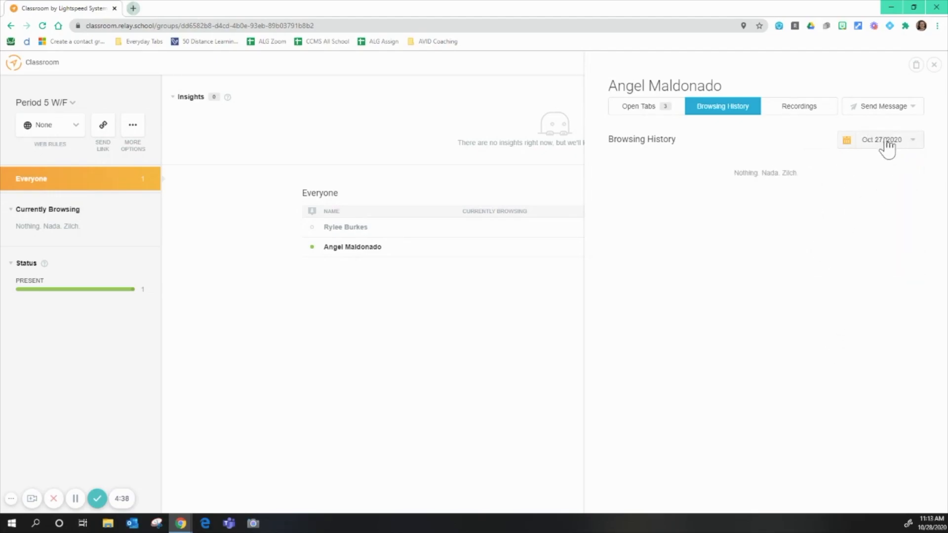
- Switch back to the student's Open Tabs, then close the student detail panel
{"action": "left_click", "coordinate": [647, 113]}
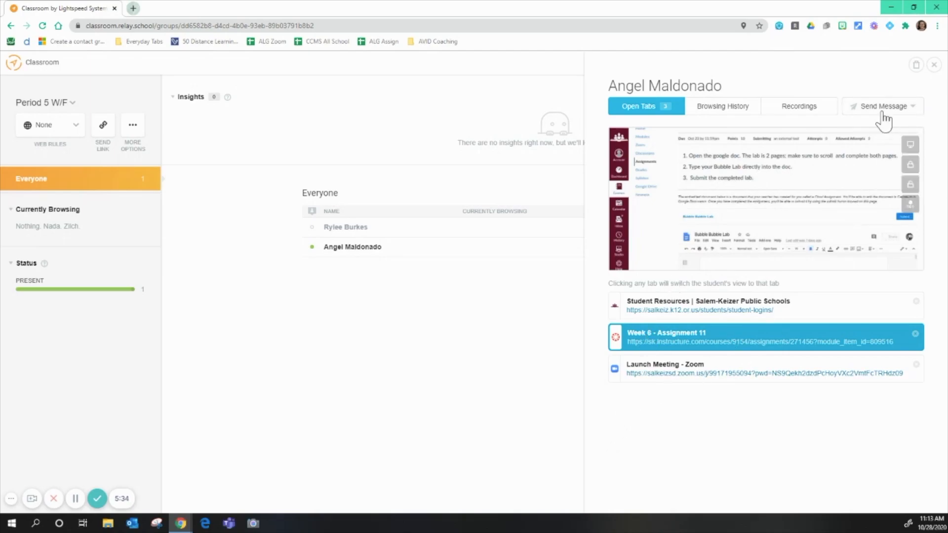
{"action": "left_click", "coordinate": [934, 66]}
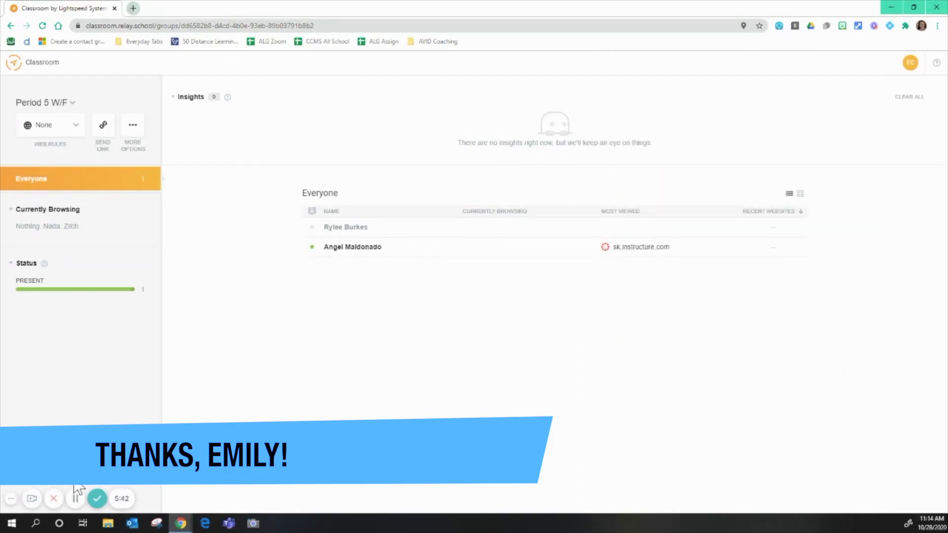